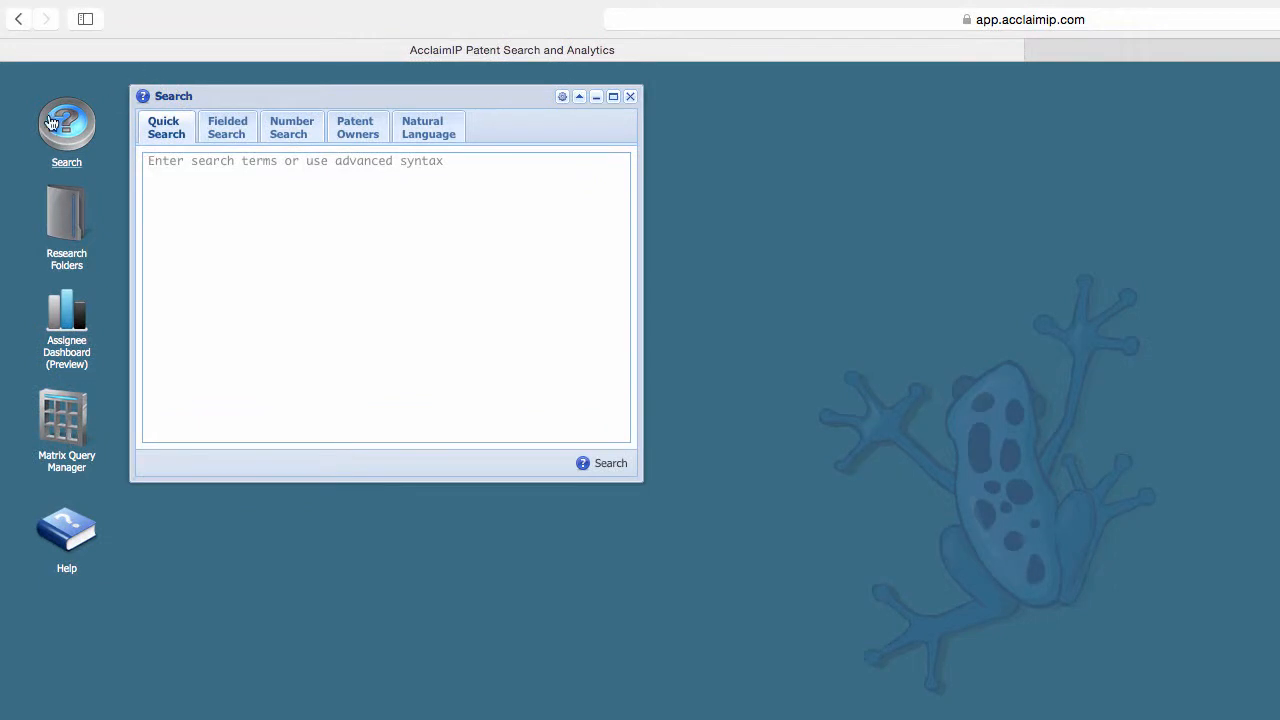
Open the Natural Language search form and collapse its Collections, Search Options and Date Fields sections
left_click(430, 138)
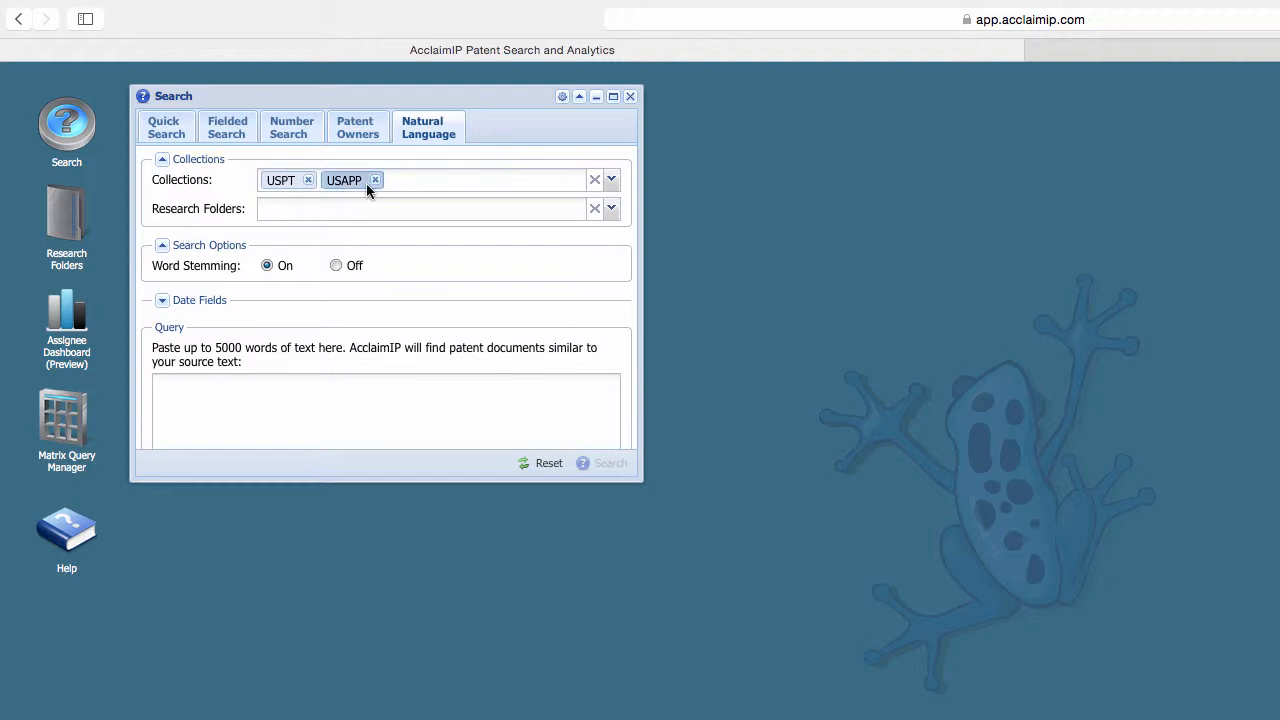
left_click(162, 159)
left_click(163, 187)
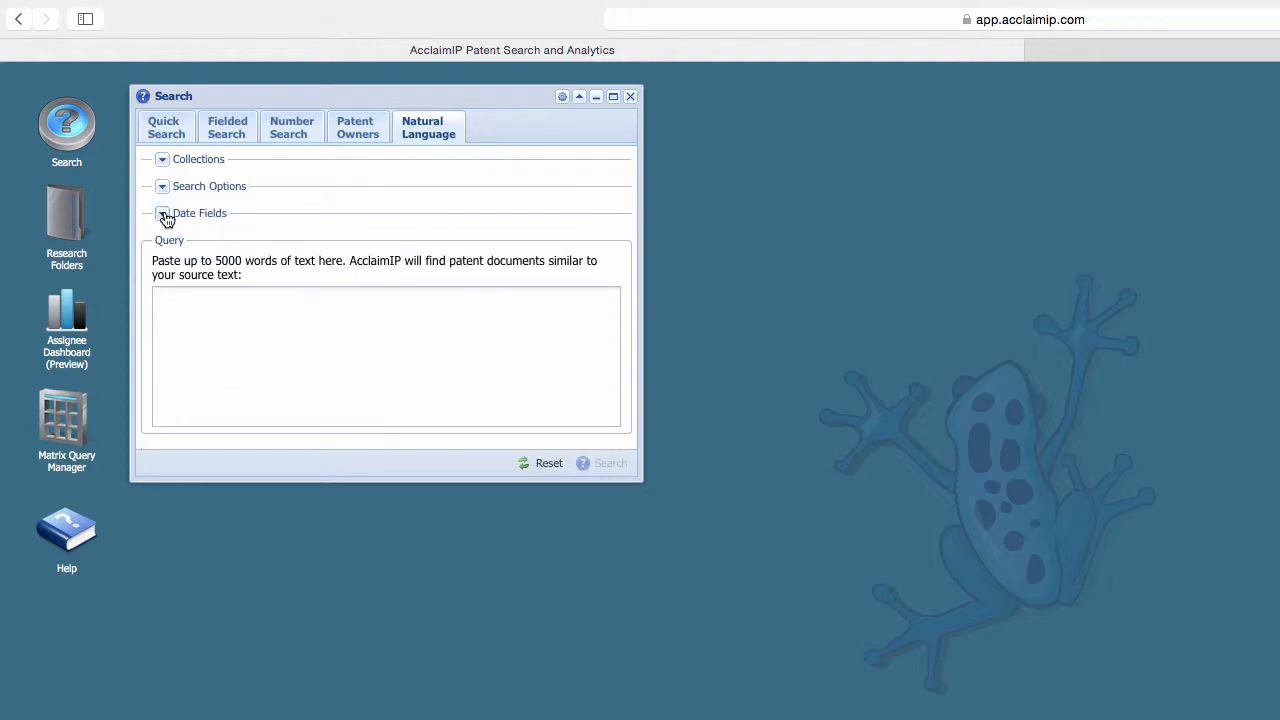
left_click(162, 213)
left_click(219, 349)
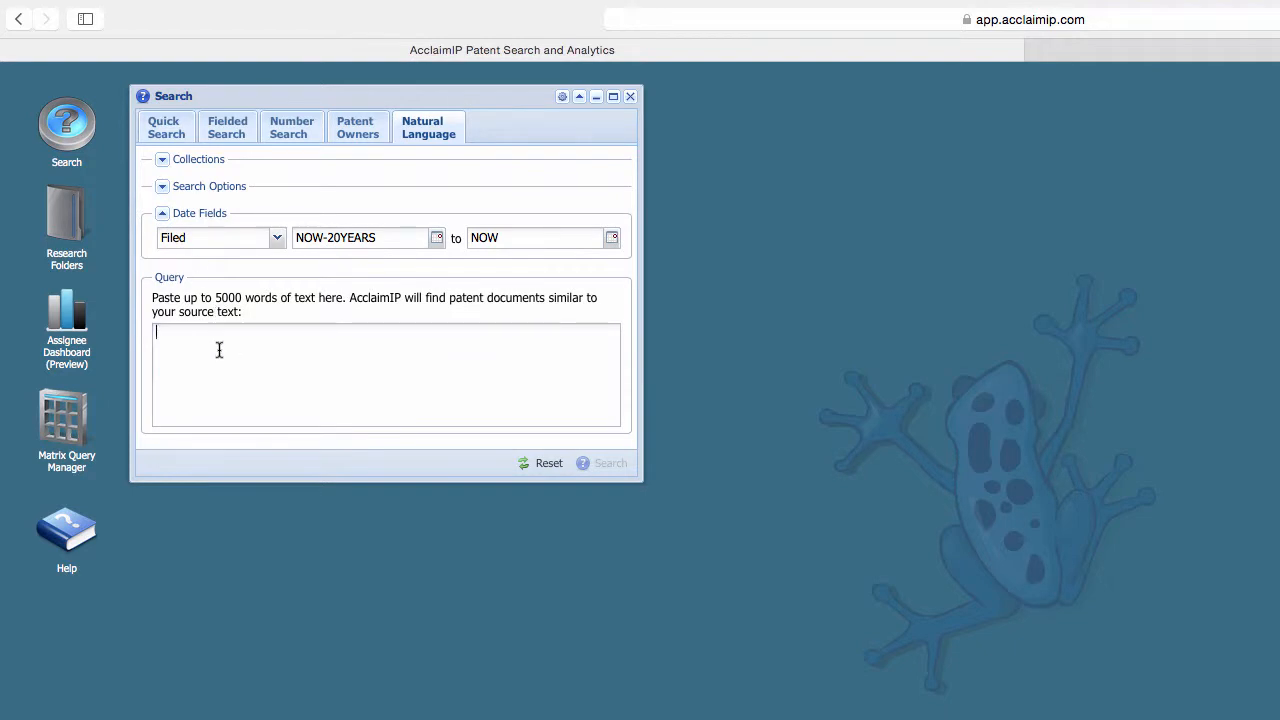
left_click(162, 214)
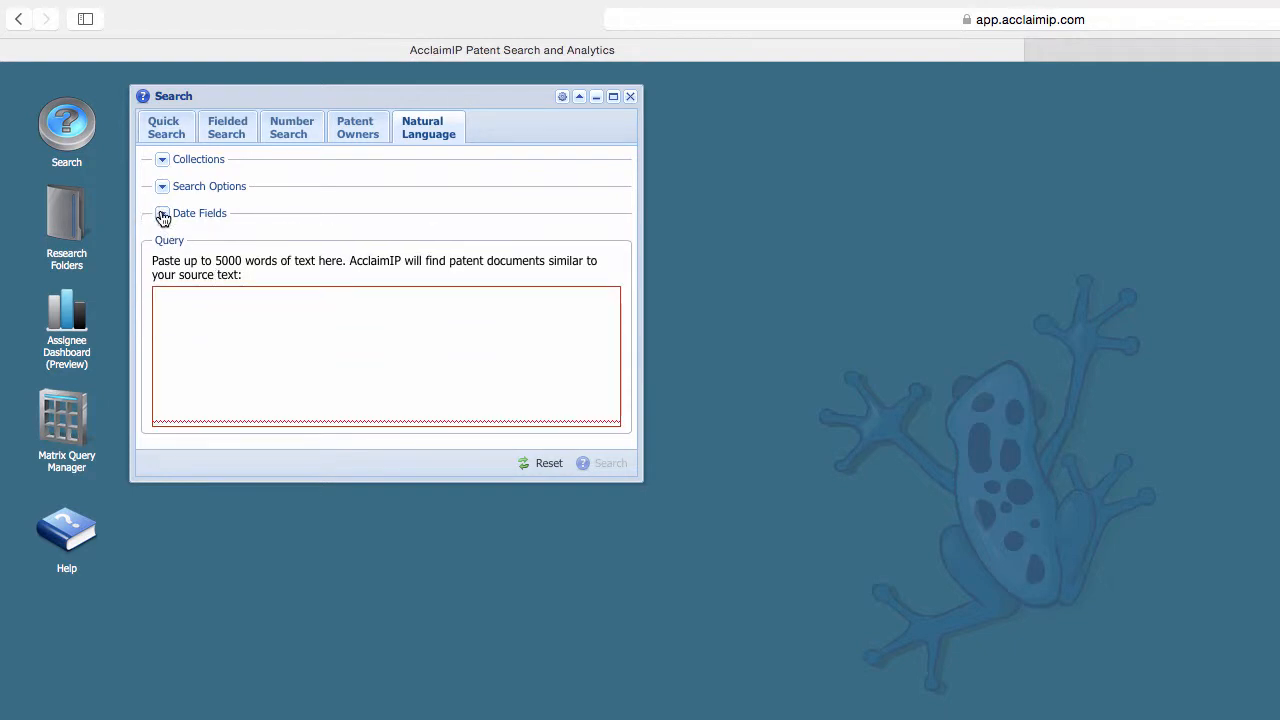
Run a natural language search on the claim text describing a shopping assistance service for a user at a handheld computing device
left_click(255, 305)
type("A method for providing a user at a handheld computing device with a shopping assistance service for an establishment having a plurality of stores, comprising: allowing the handheld computing device to be used to establish a local wireless link with wireless communication equipment associated with the establishment; displaying an on-screen option on the handheld computing device that allows the user to use the handheld computing device to obtain directory information identifying each of the plurality of stores over the local wireless link; monitoring the user's location within the establishment; and displaying promotional material on the handheld computing device based on the user's location.")
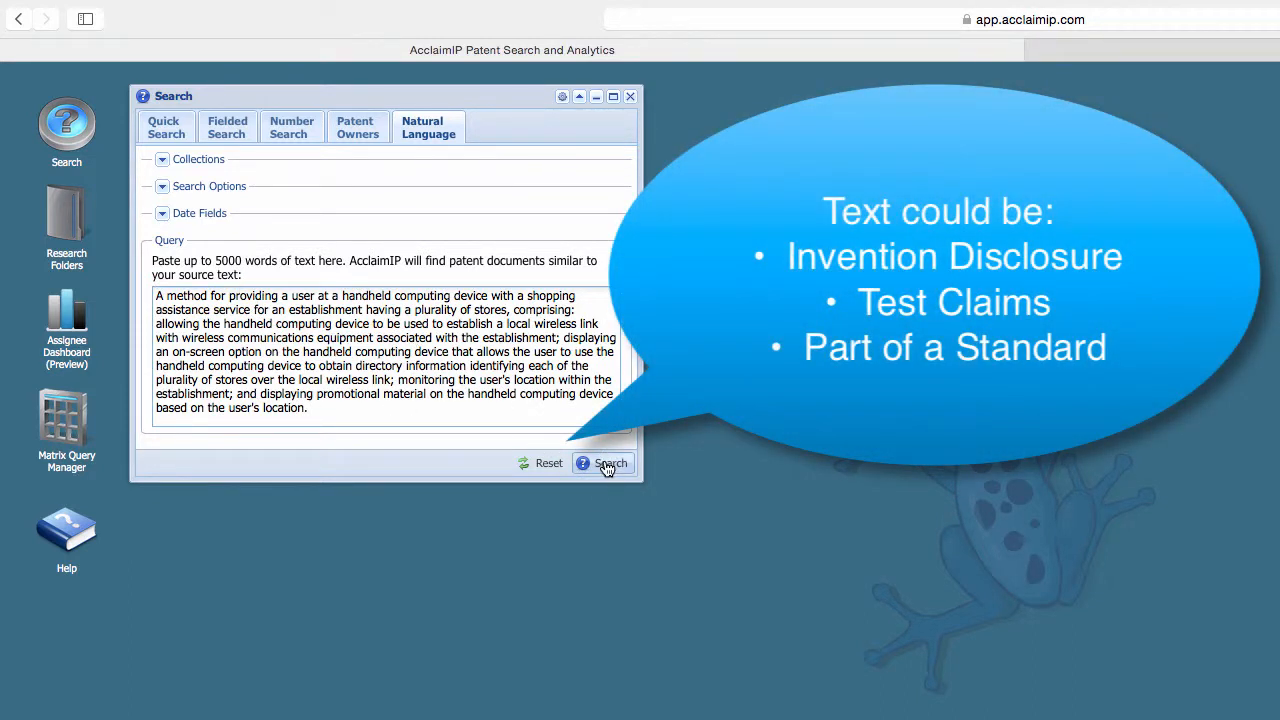
left_click(610, 464)
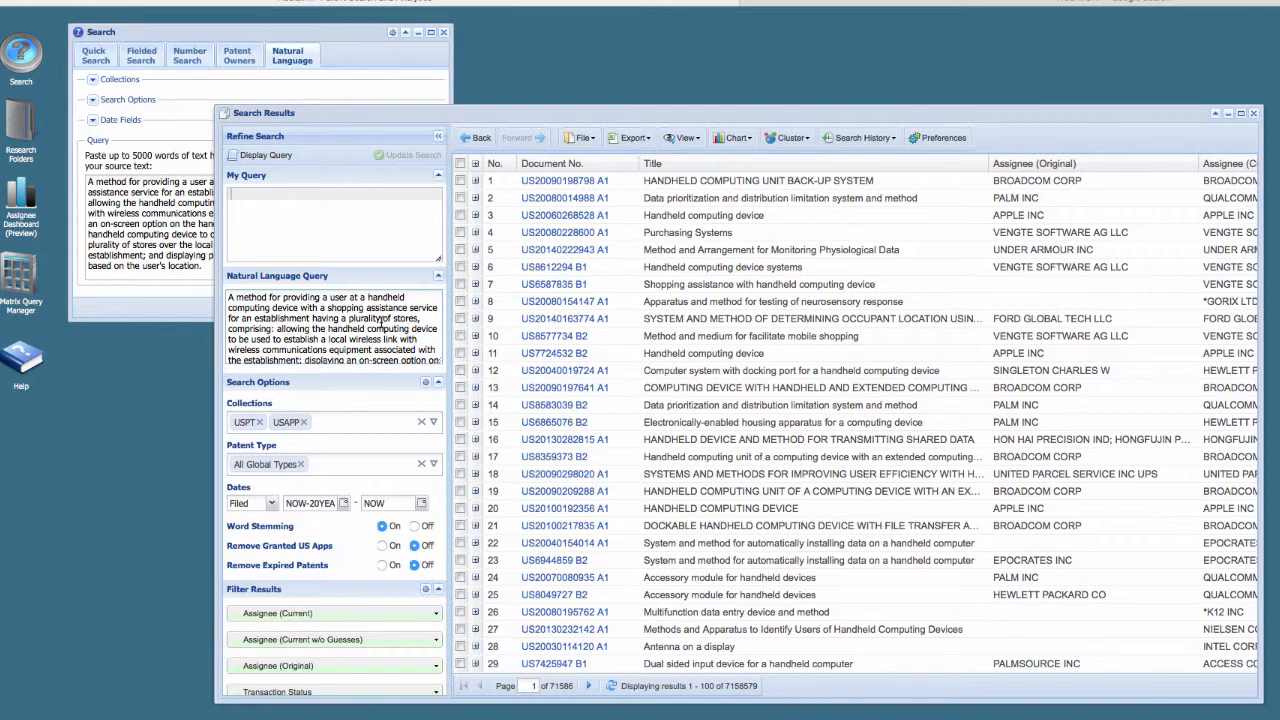
Filter the search results by current assignee BROADCOM CORP and update the search
left_click_drag(620, 117, 602, 76)
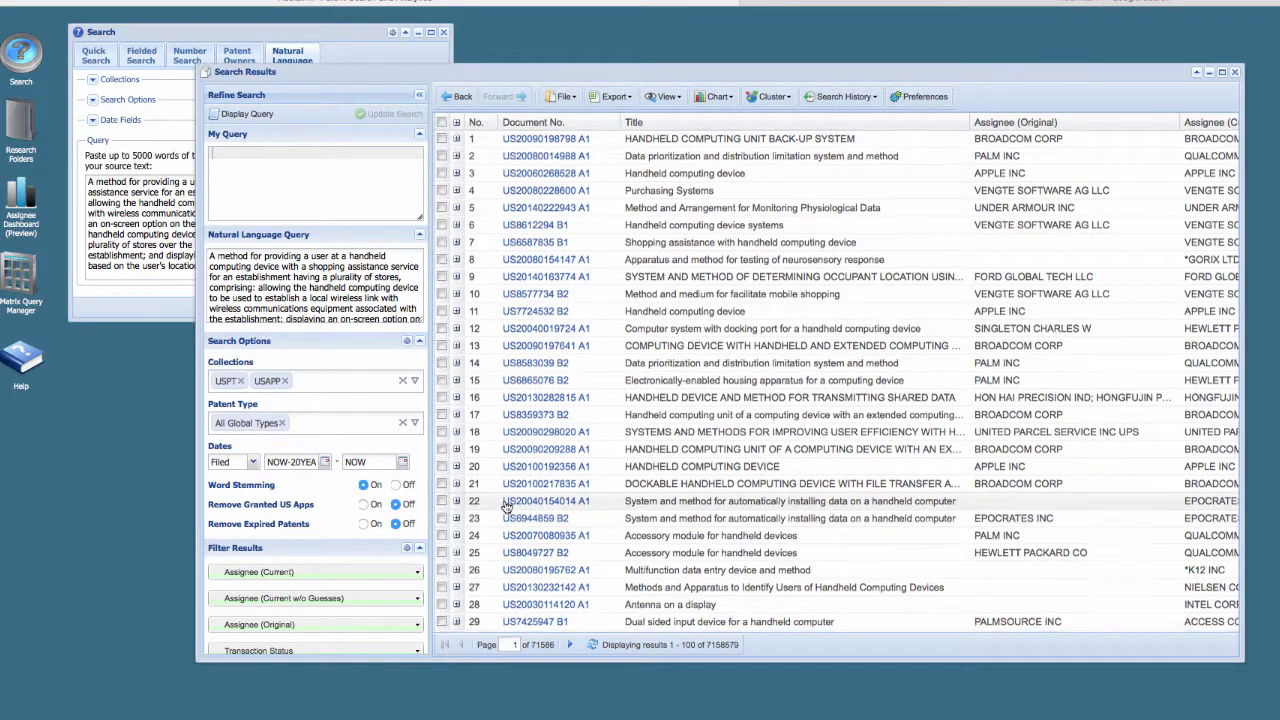
scroll(498, 515, "down", 3)
scroll(260, 508, "down", 3)
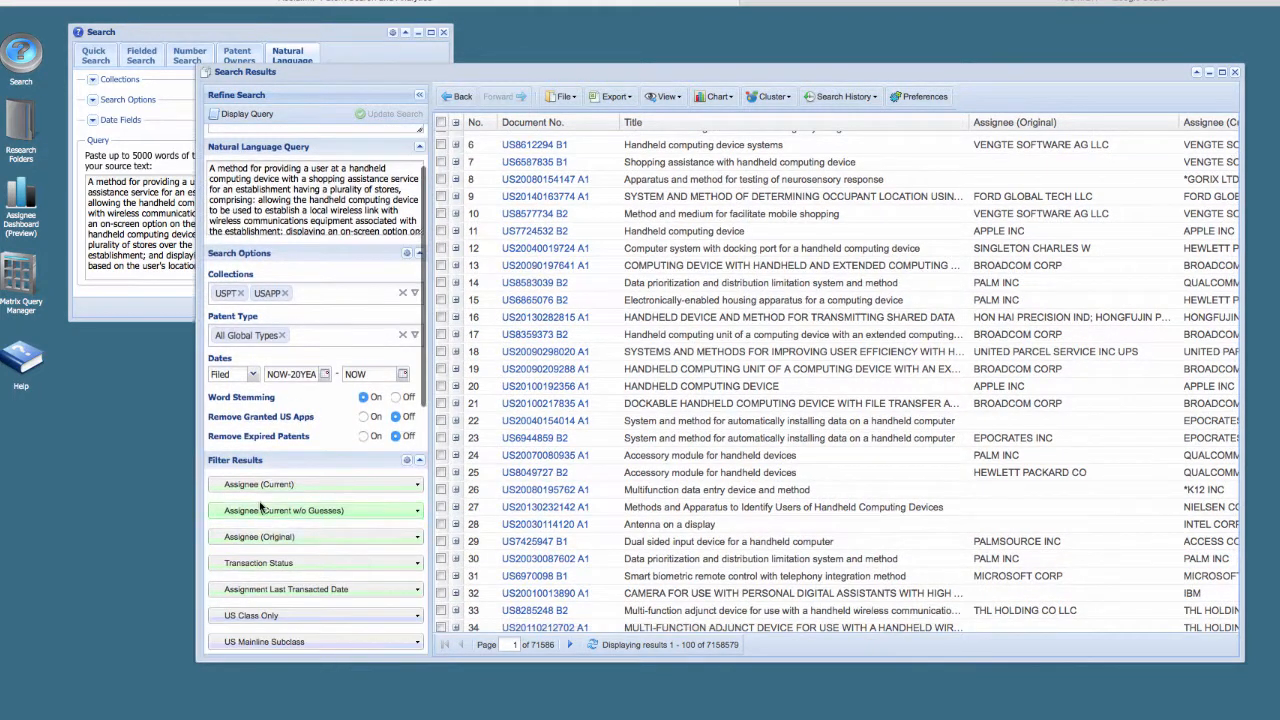
left_click(316, 485)
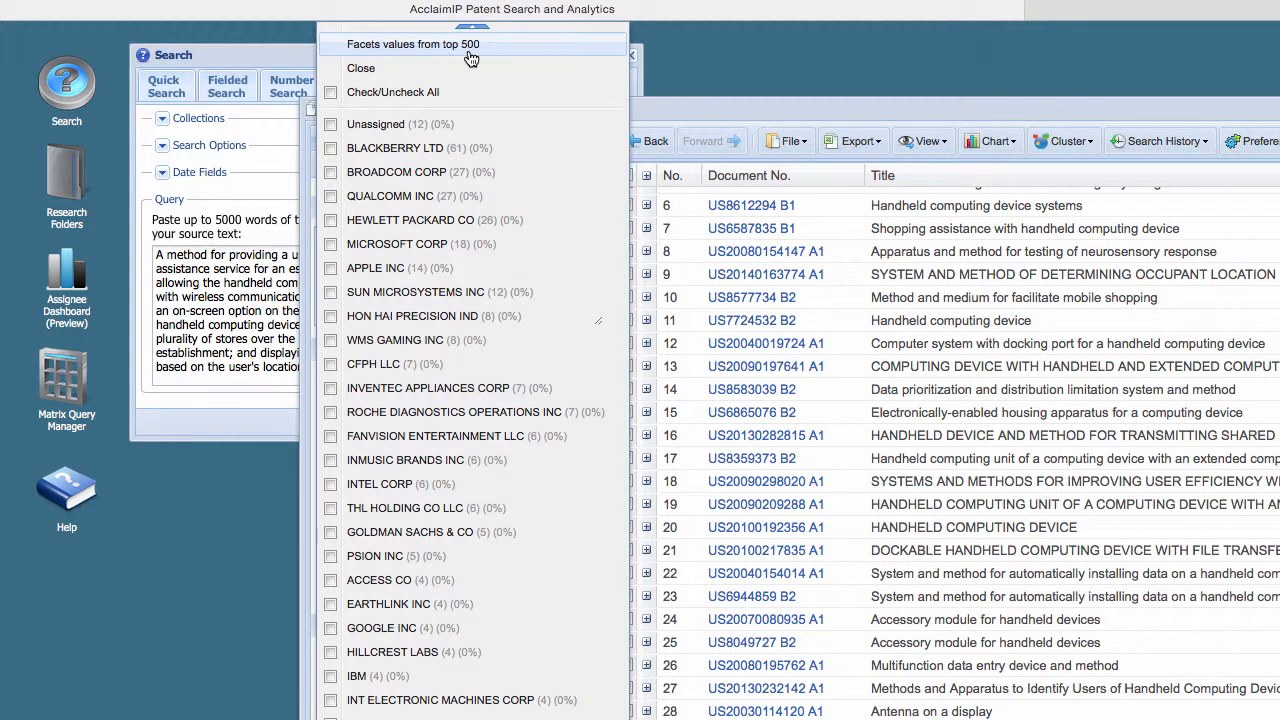
left_click(332, 174)
left_click(672, 106)
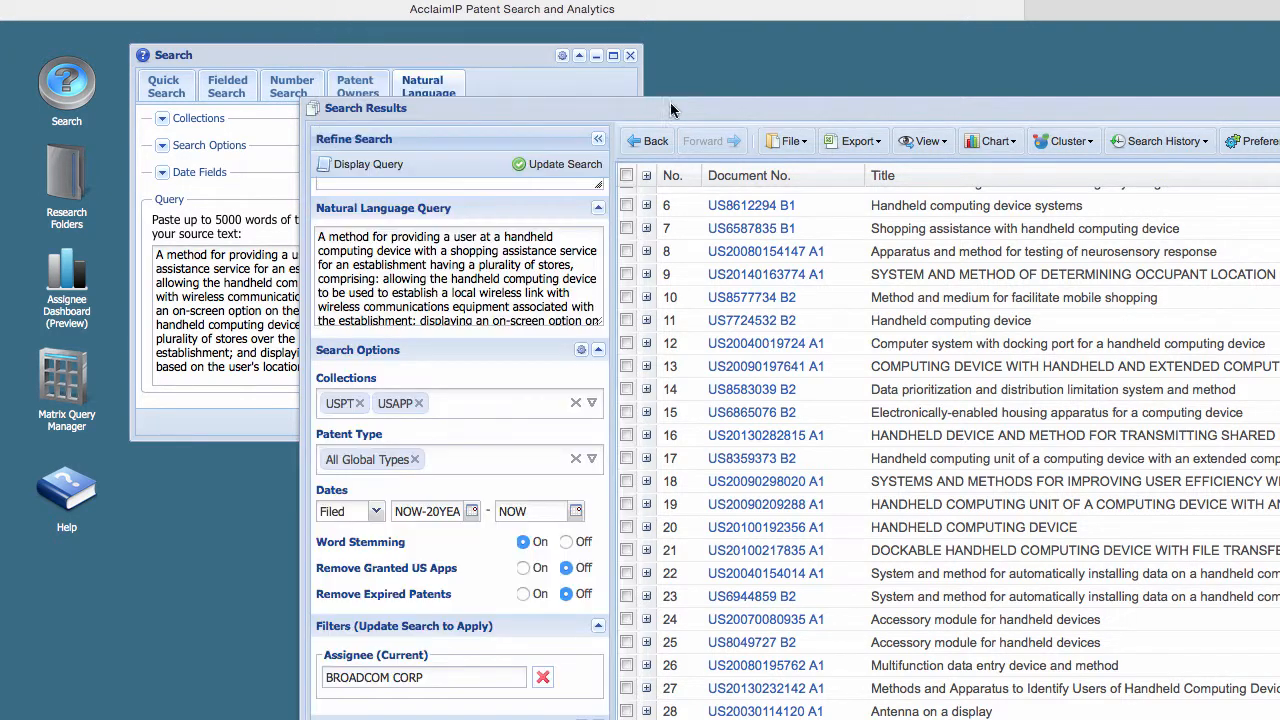
left_click(553, 176)
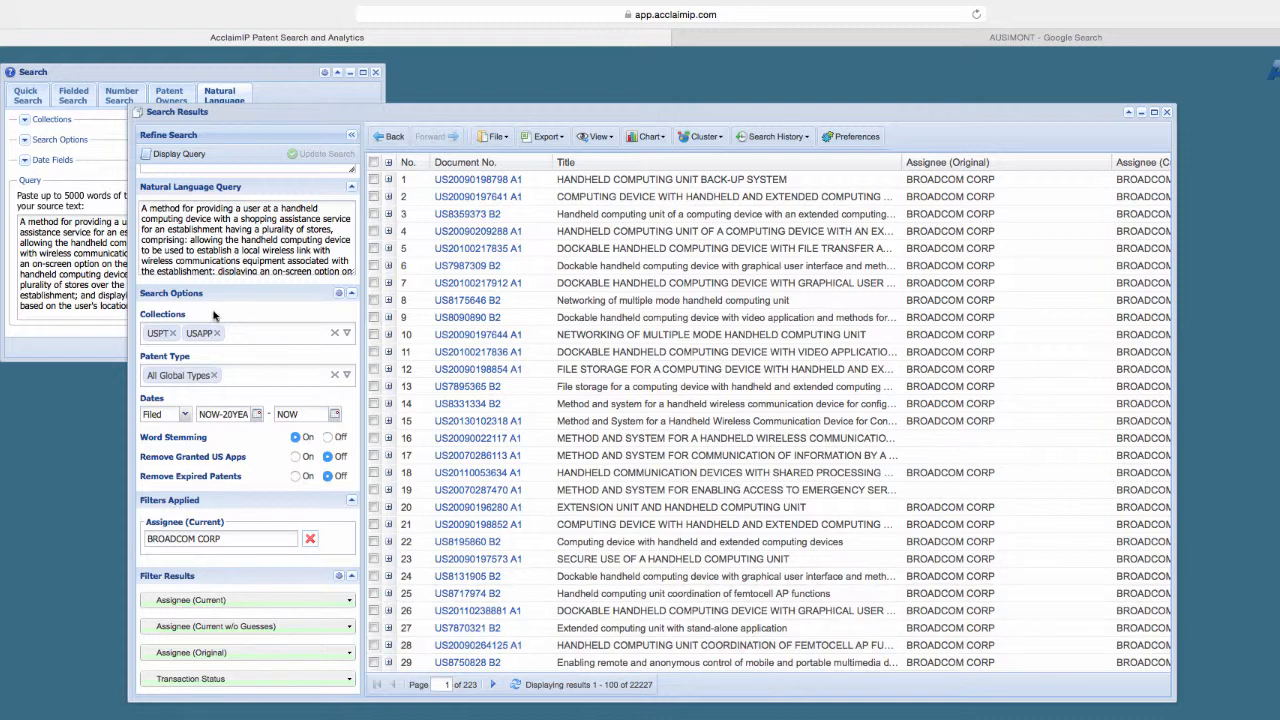
Examine the natural language query text and the Relevance scores down the filtered result list
left_click_drag(143, 210, 241, 240)
double_click(155, 208)
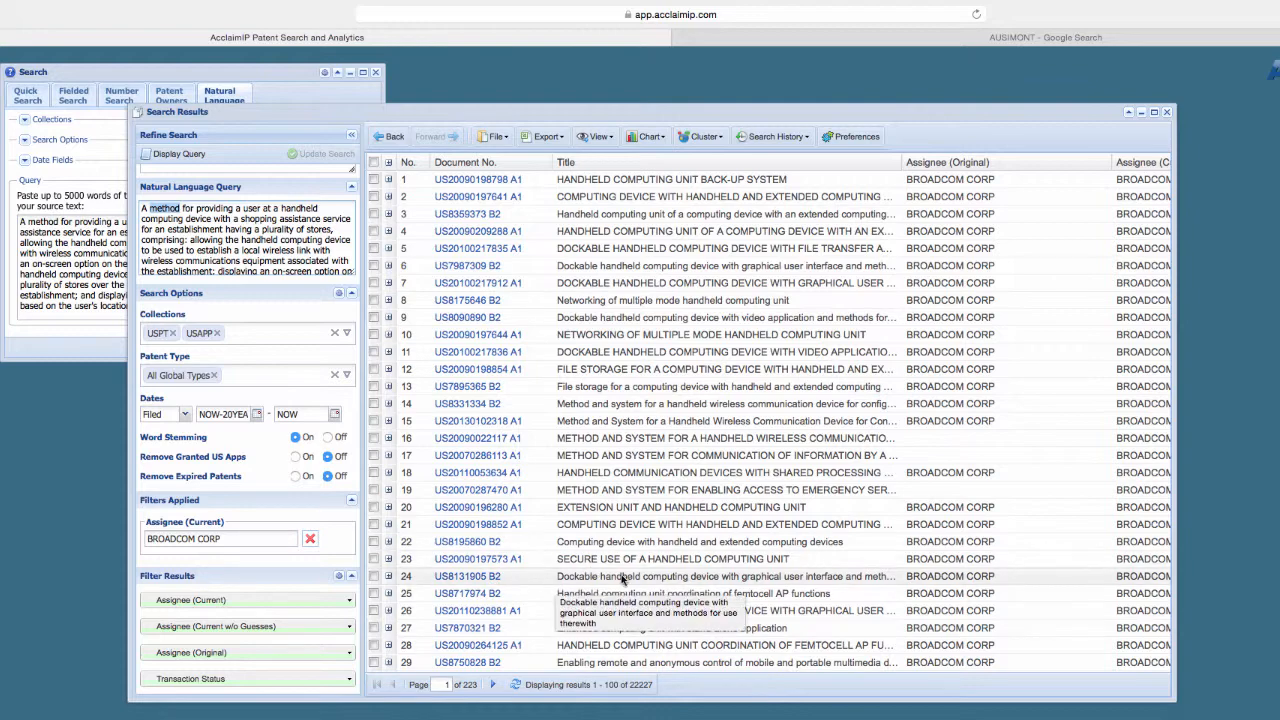
scroll(647, 537, "right", 10)
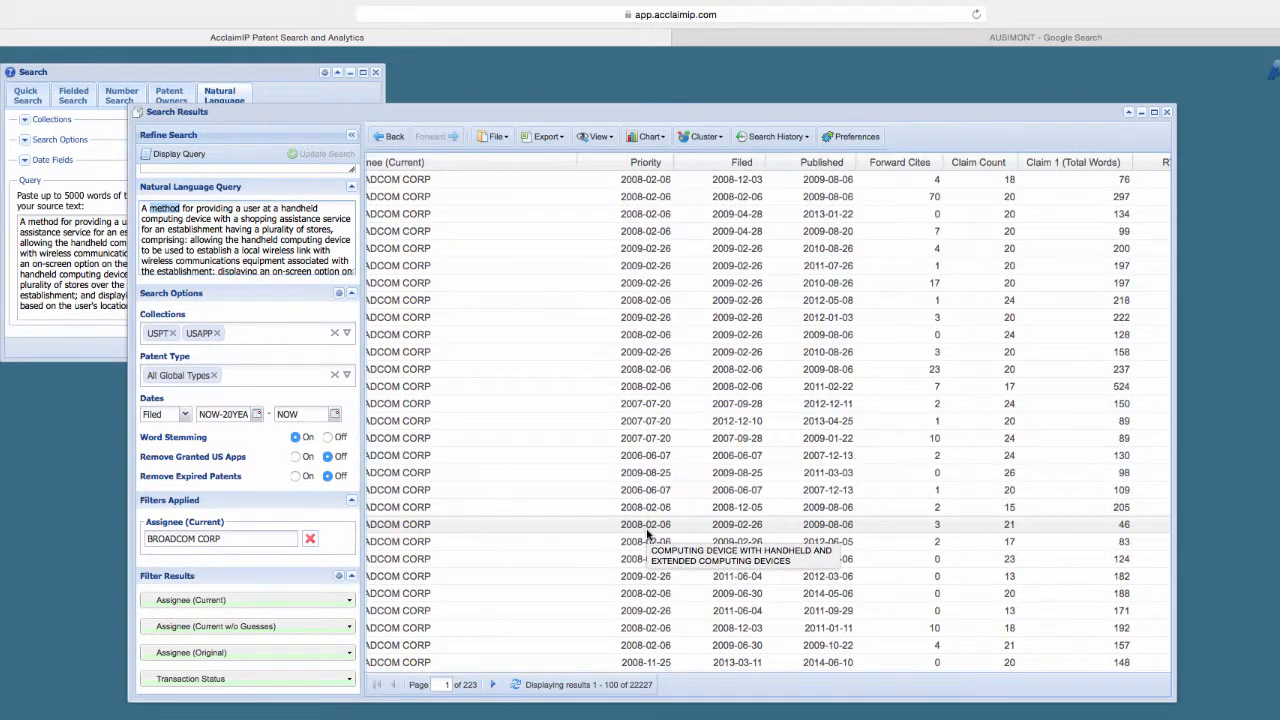
scroll(698, 536, "right", 5)
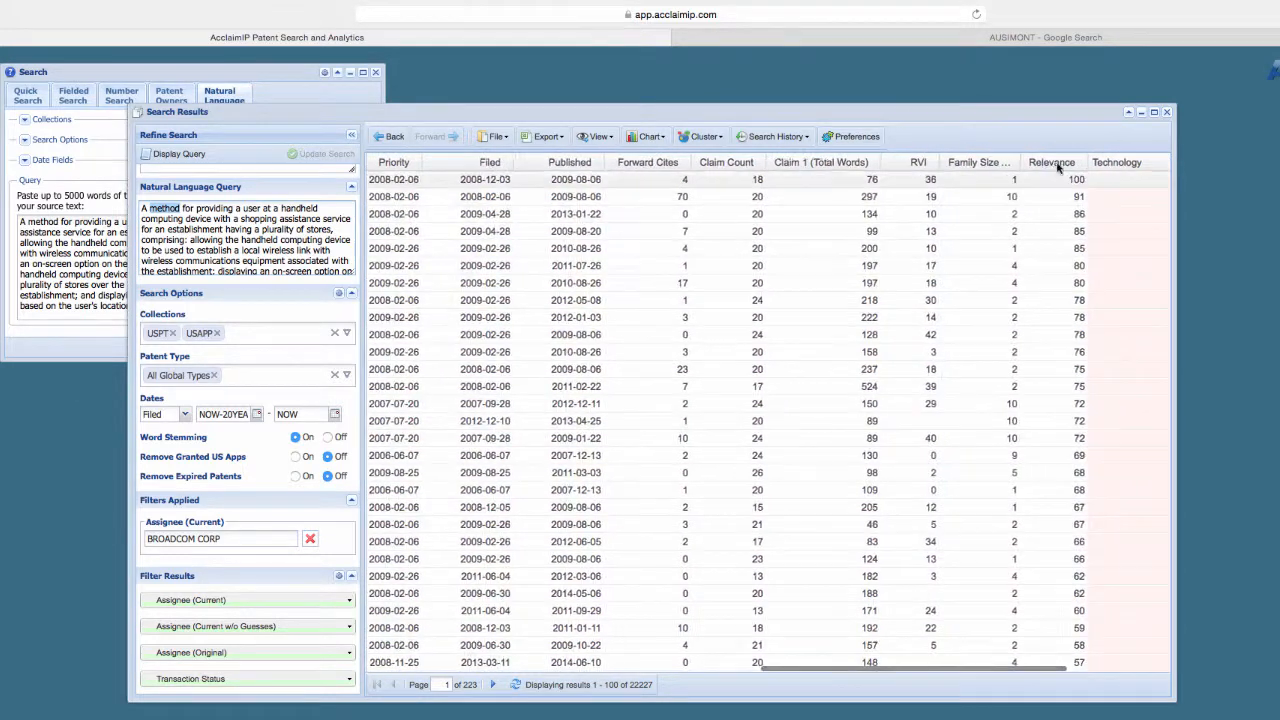
mouse_move(1055, 167)
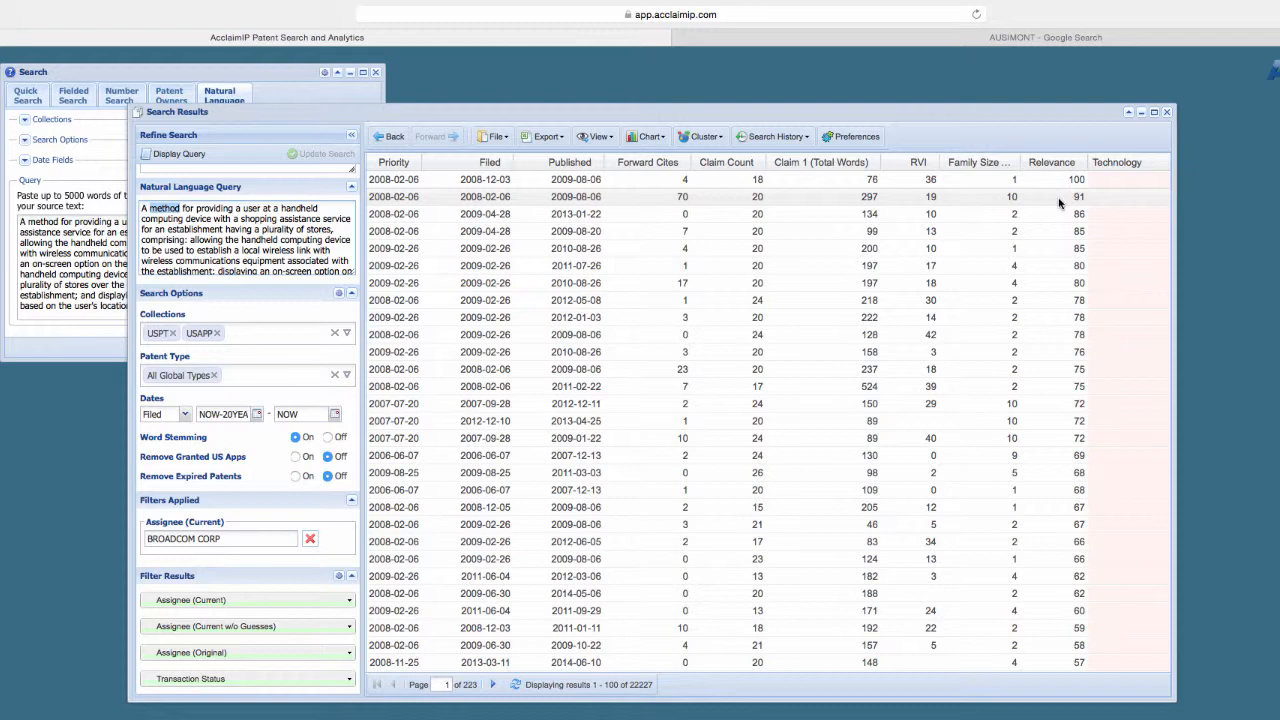
scroll(1062, 515, "down", 3)
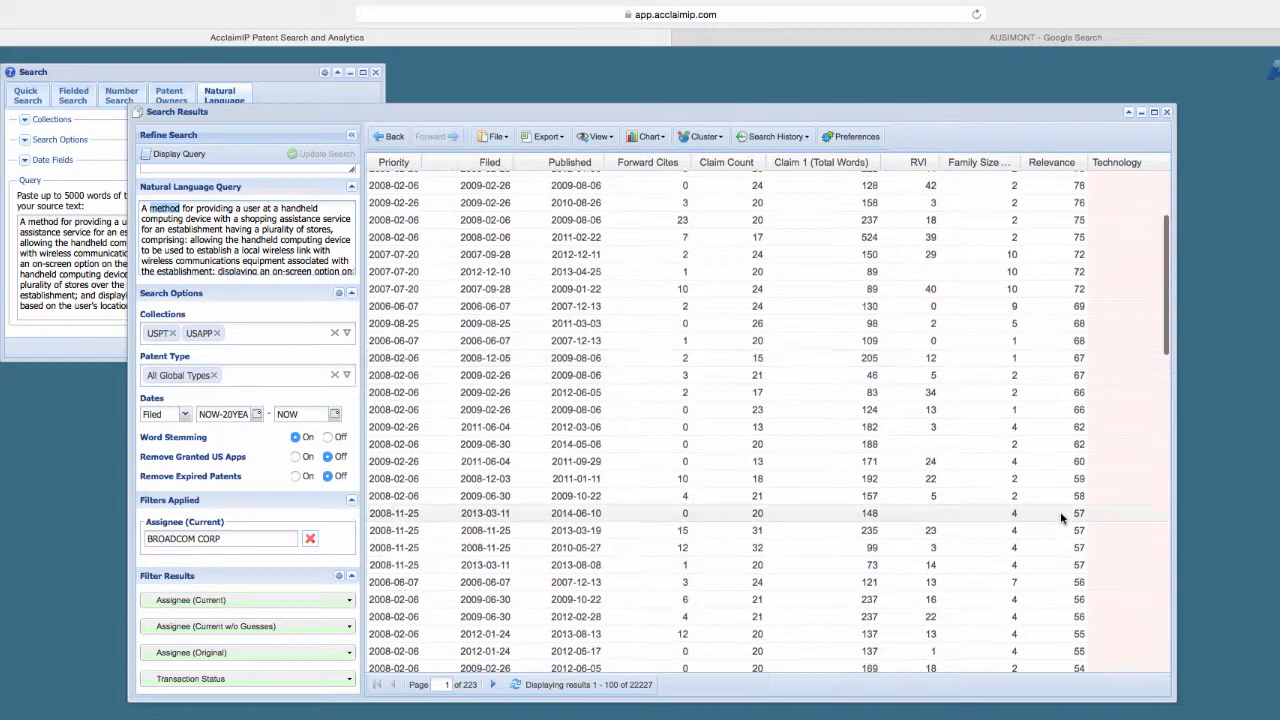
scroll(1000, 420, "down", 4)
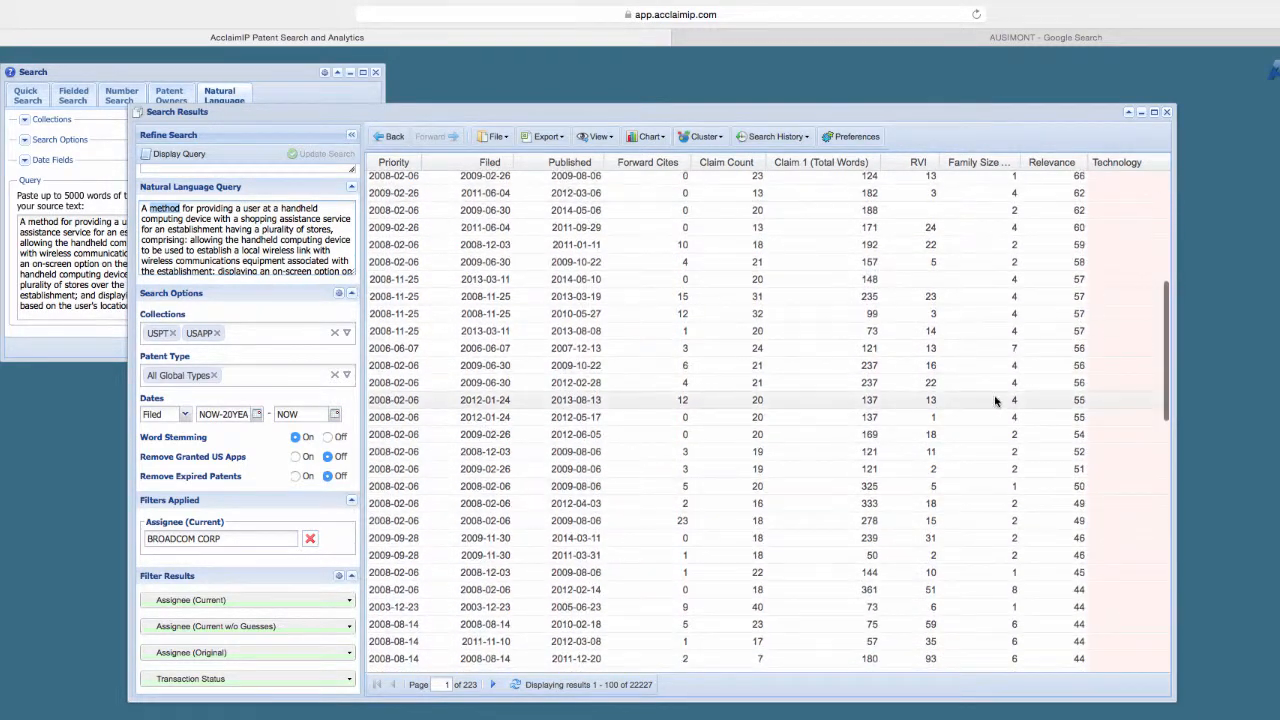
scroll(995, 400, "up", 5)
scroll(995, 400, "left", 10)
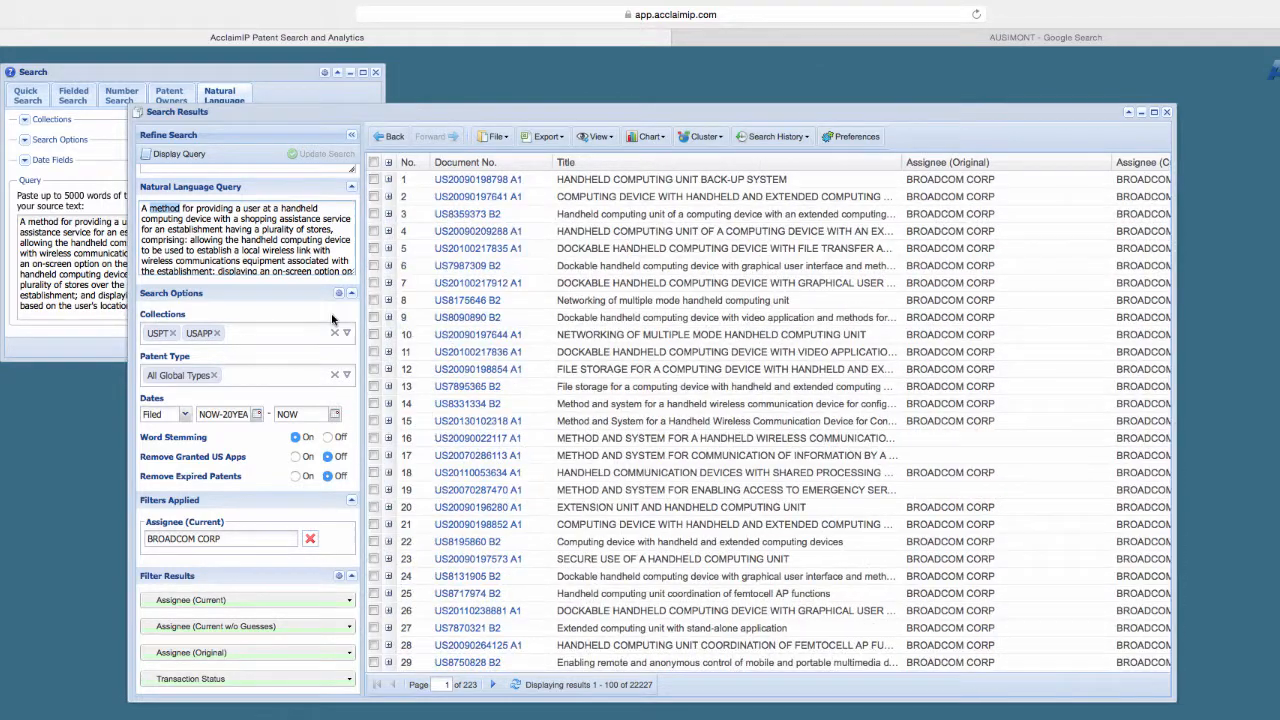
Remove the BROADCOM CORP assignee filter and update the search
left_click(310, 541)
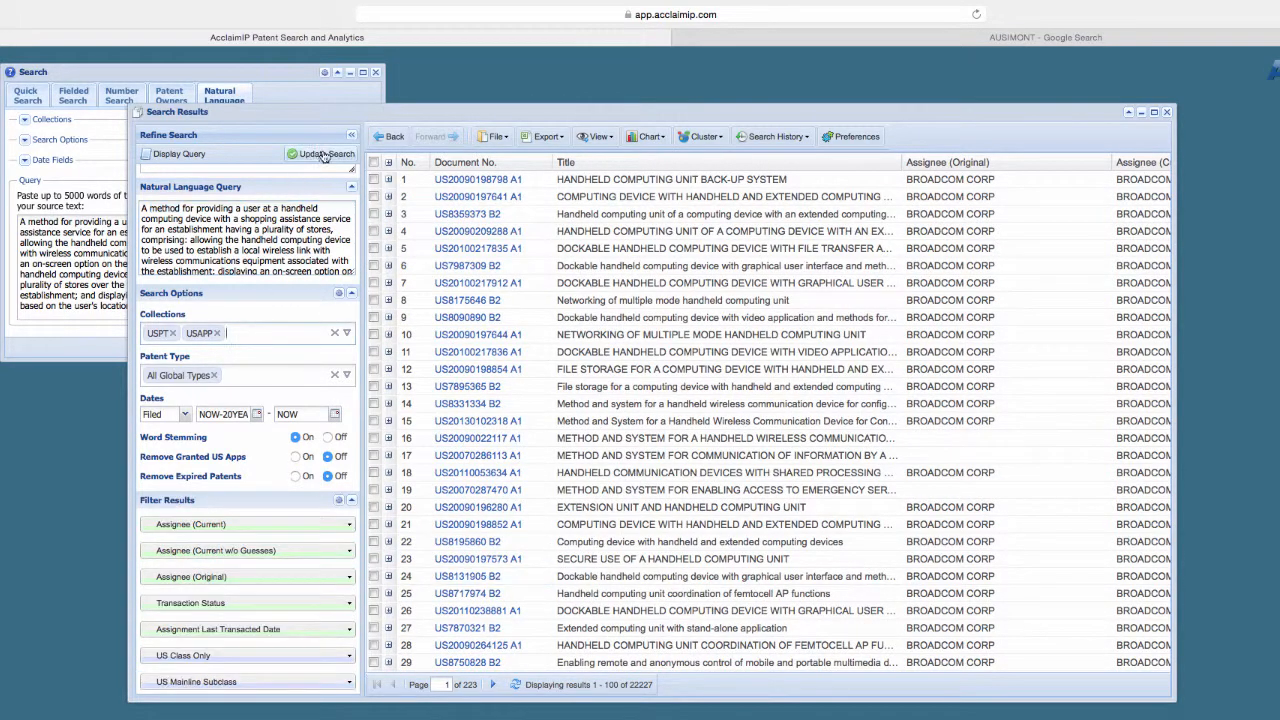
left_click(323, 155)
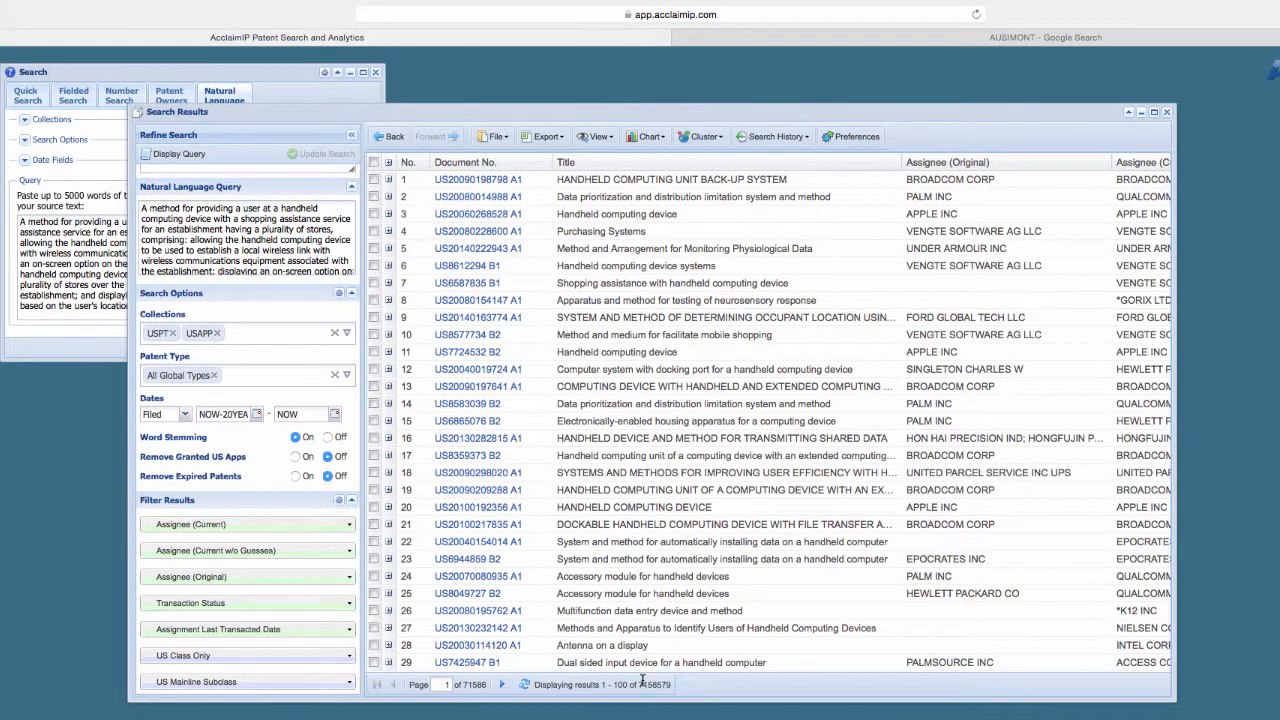
Examine the CPC Complete filter values drawn from the top 500 results, without applying any of them
scroll(265, 620, "down", 5)
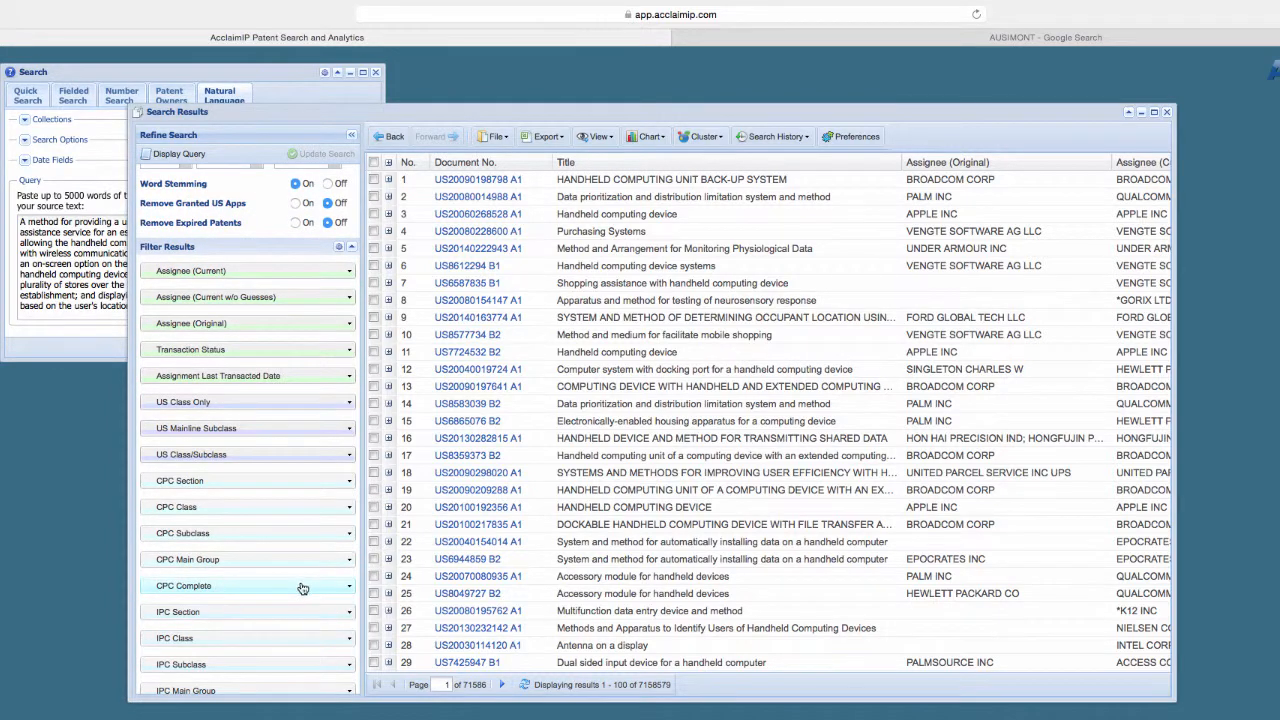
left_click(300, 590)
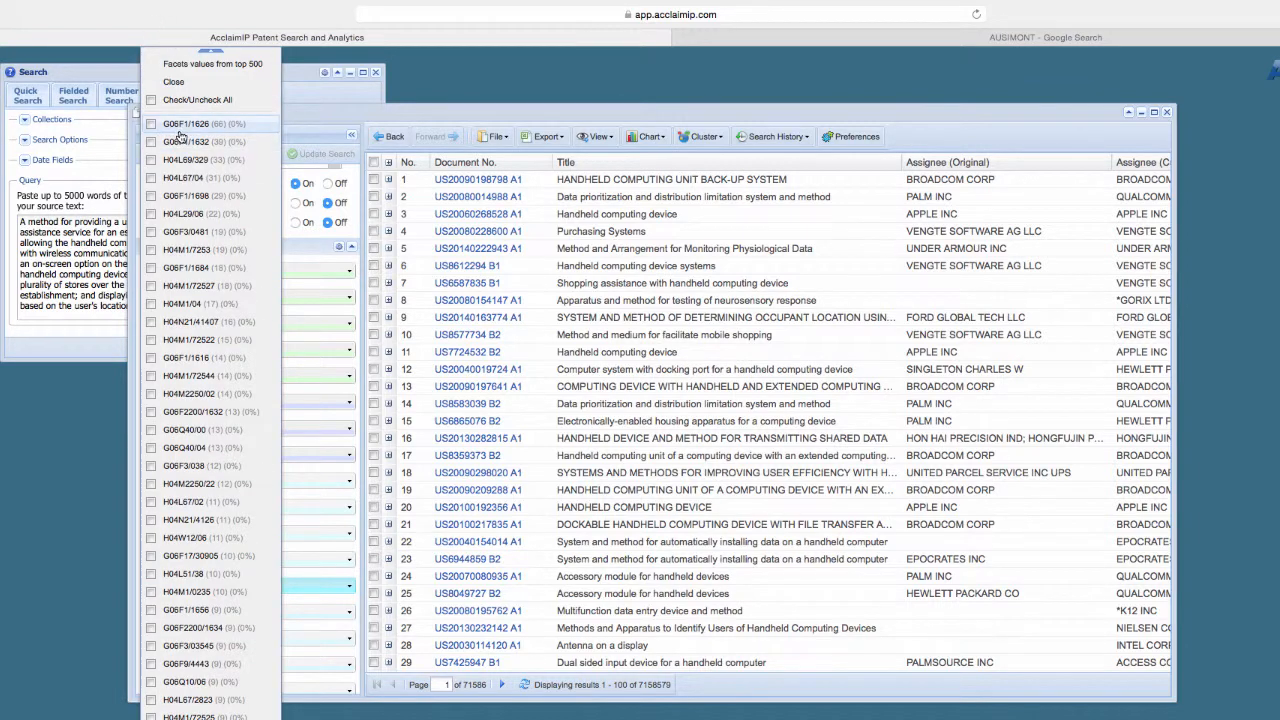
mouse_move(191, 131)
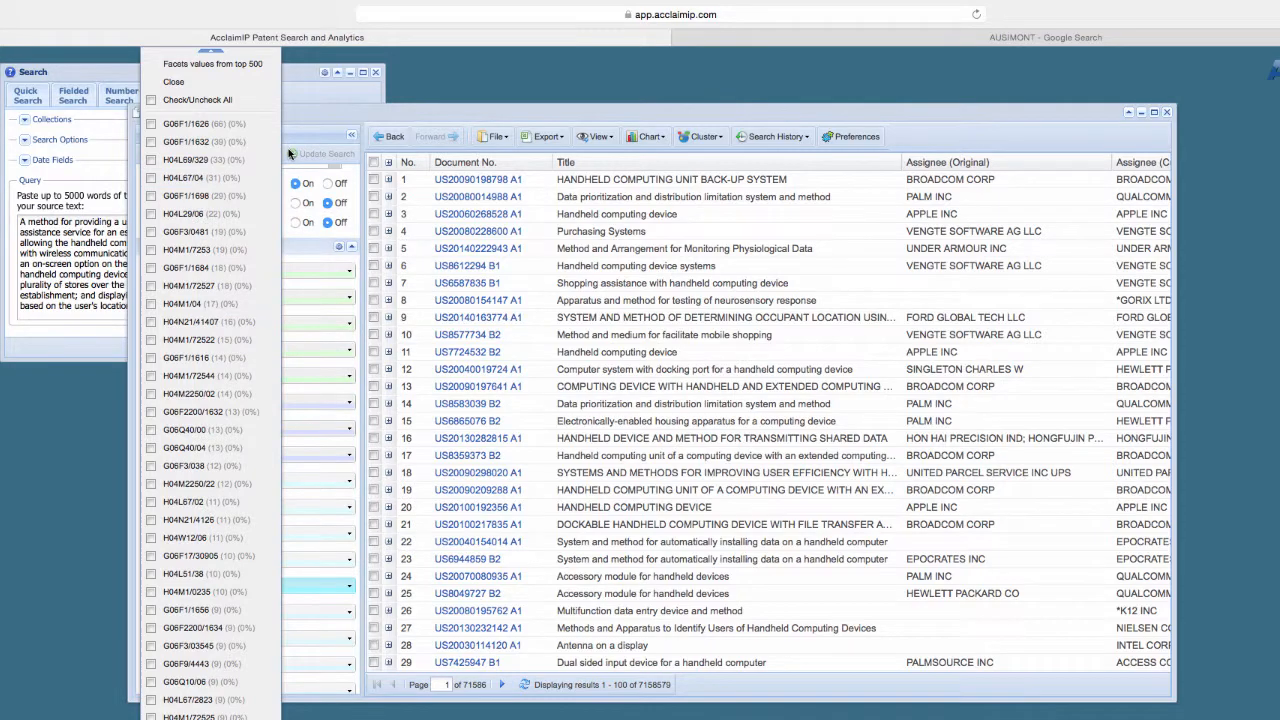
left_click(422, 115)
Refine the natural language search with the added query PDA OR "handheld device" OR "mobile device" and update the results
scroll(320, 287, "up", 5)
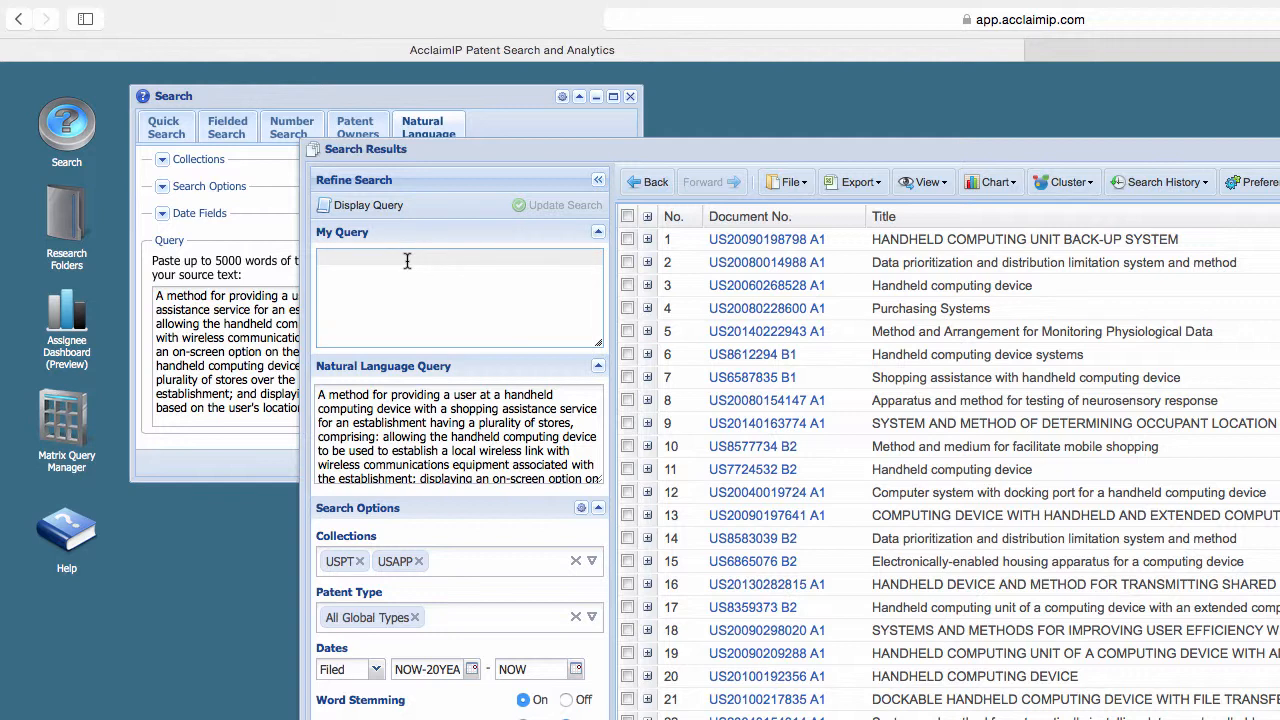
type("PDA O")
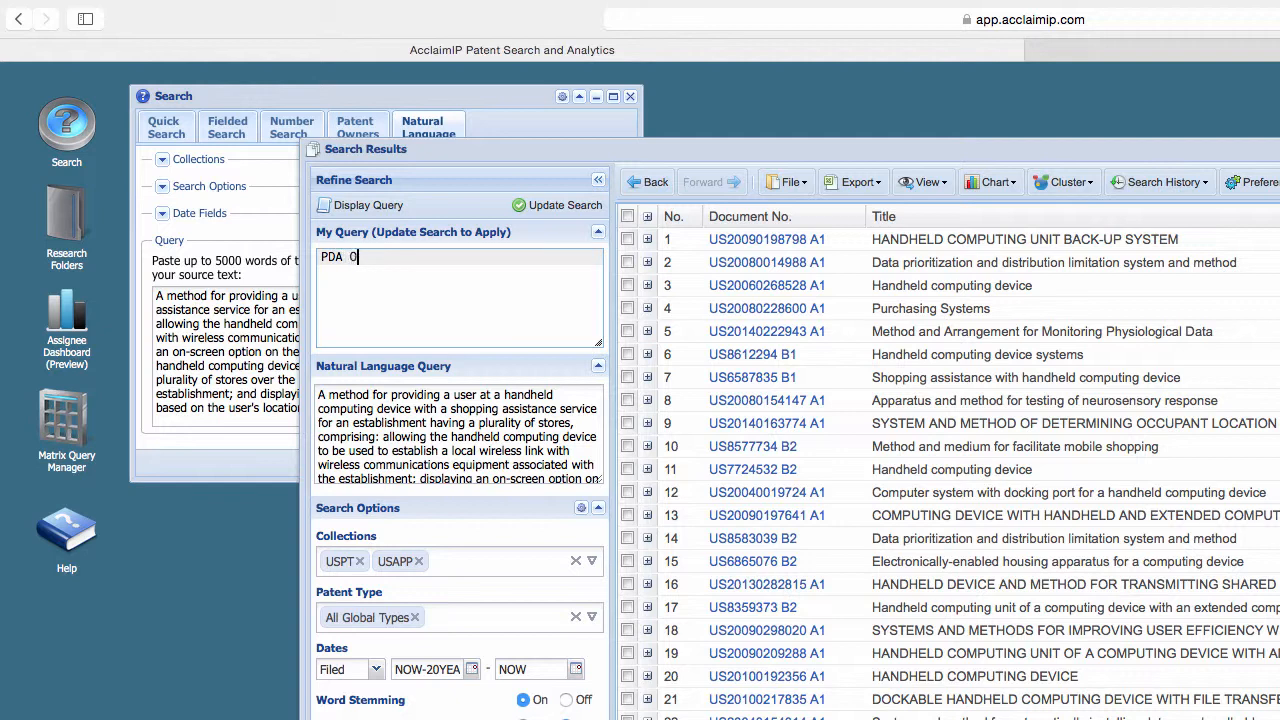
type("R \"handheld device")
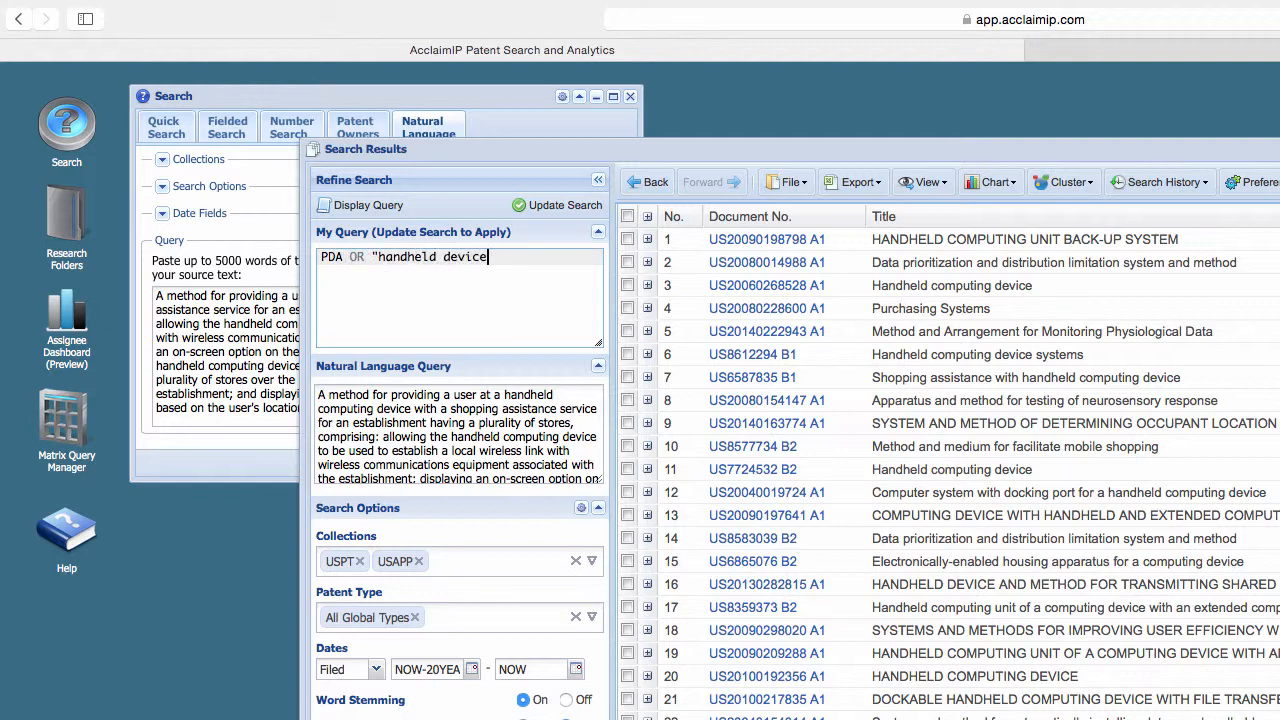
type("\" OR \"mobile device\"")
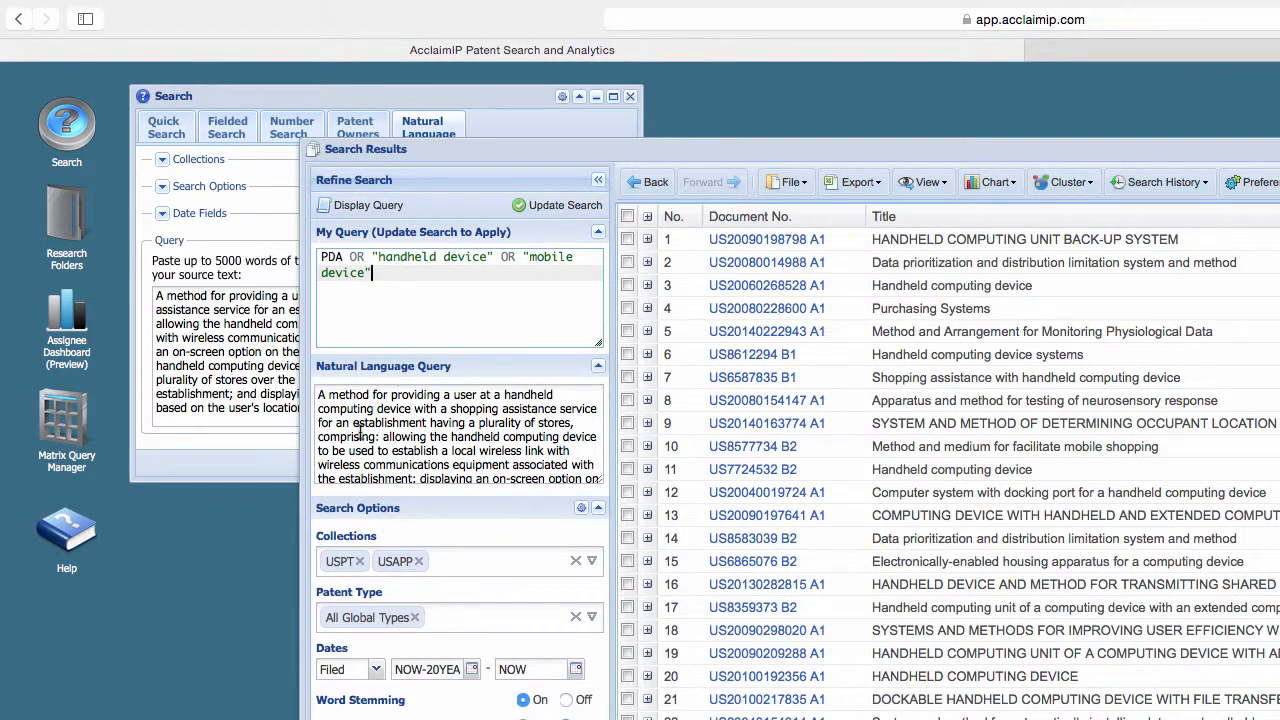
left_click_drag(315, 396, 586, 474)
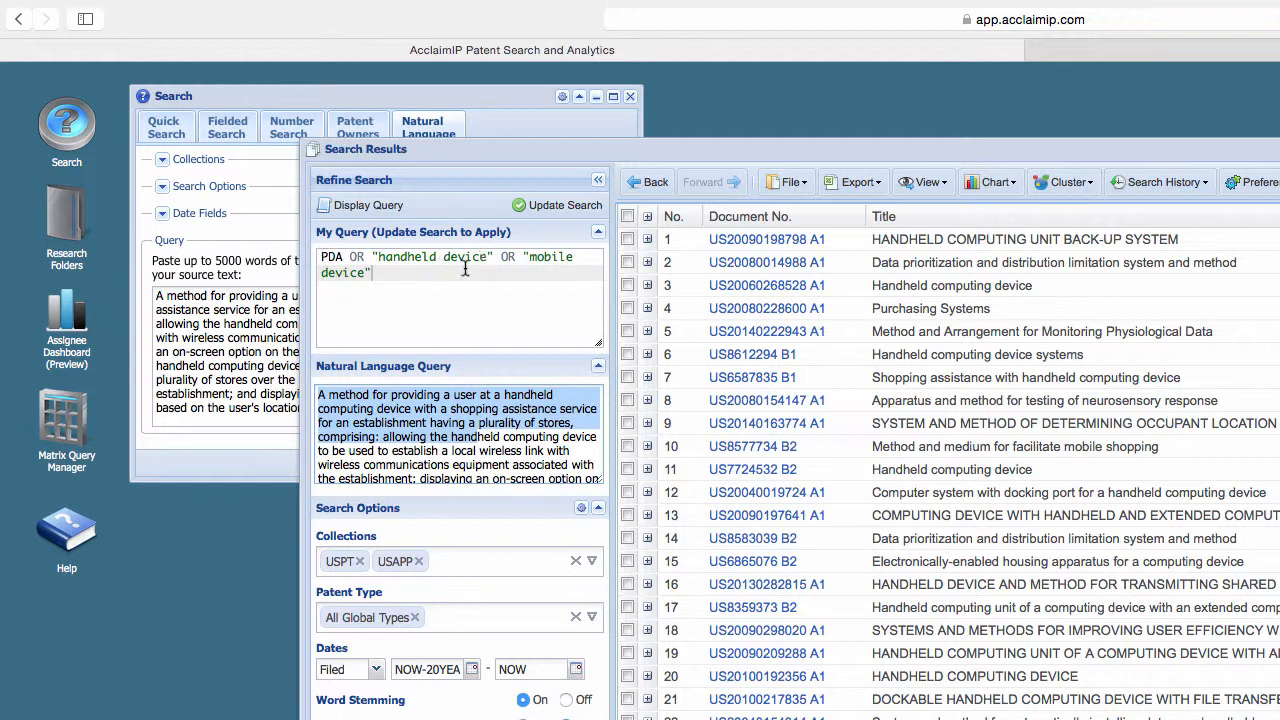
left_click(553, 212)
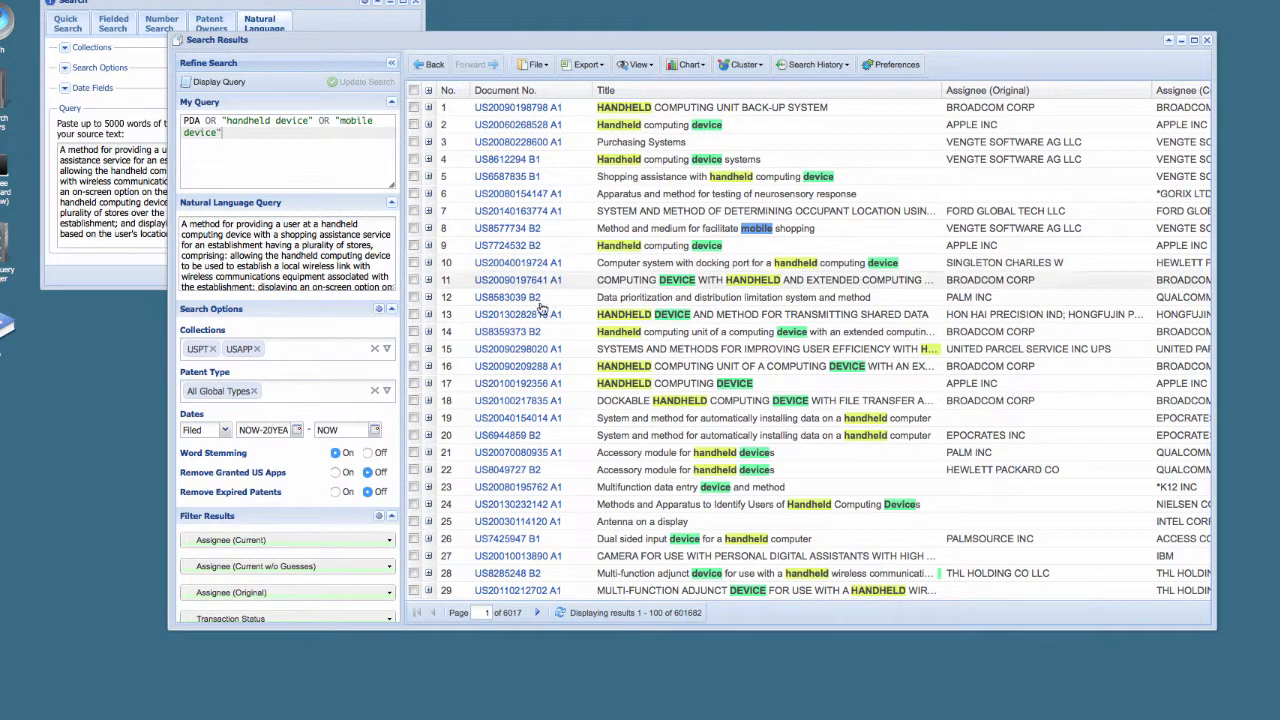
Review the first four result documents in order, reading the claims from the second one on, and return to the result list
left_click(517, 108)
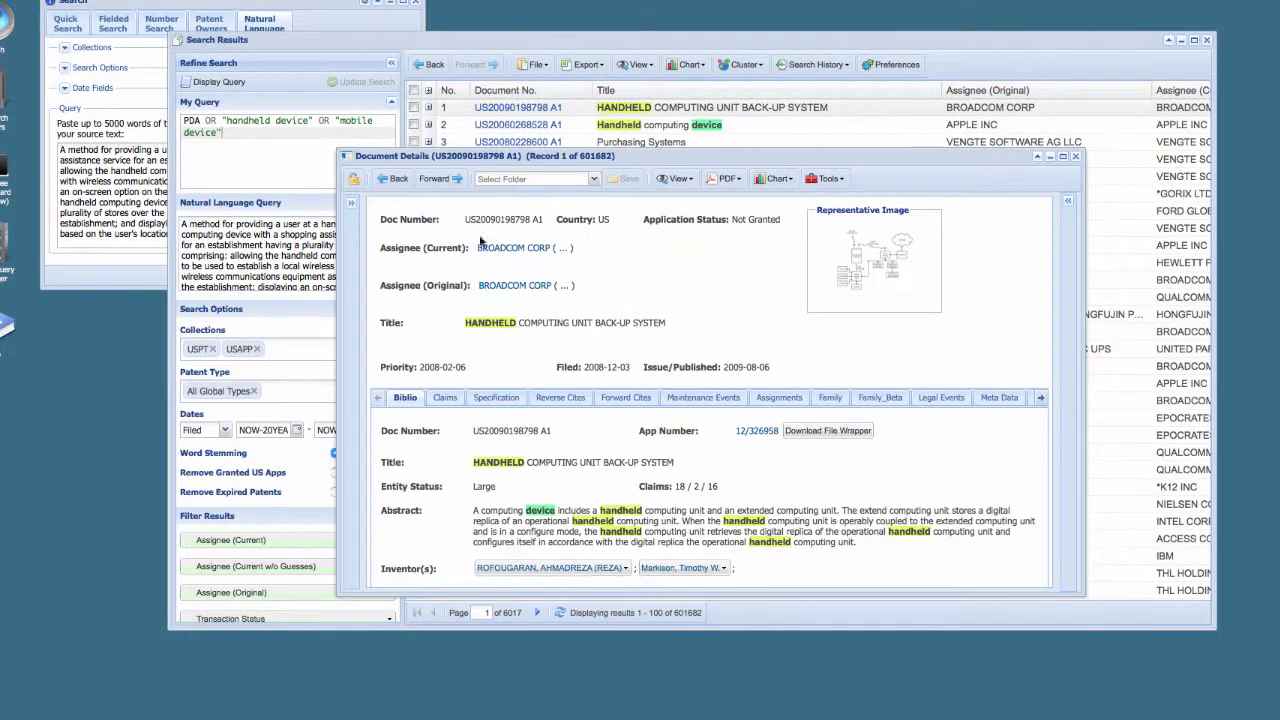
left_click(440, 179)
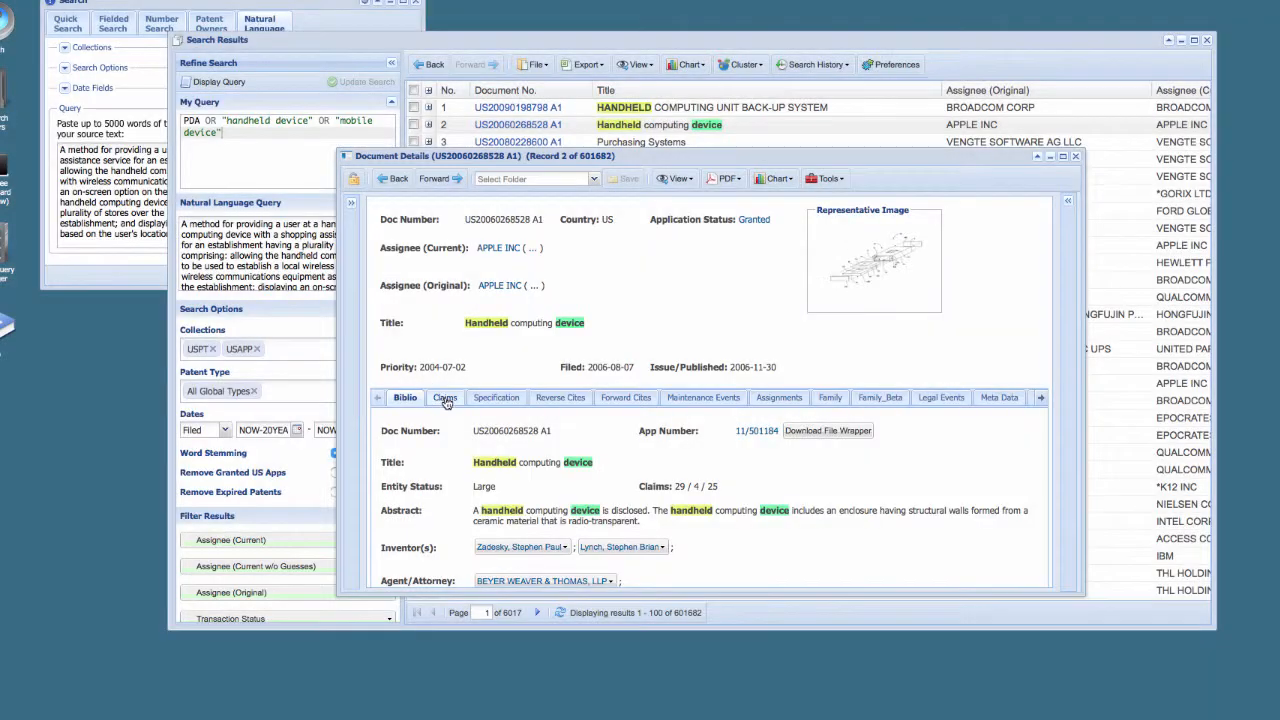
left_click(443, 397)
left_click(439, 181)
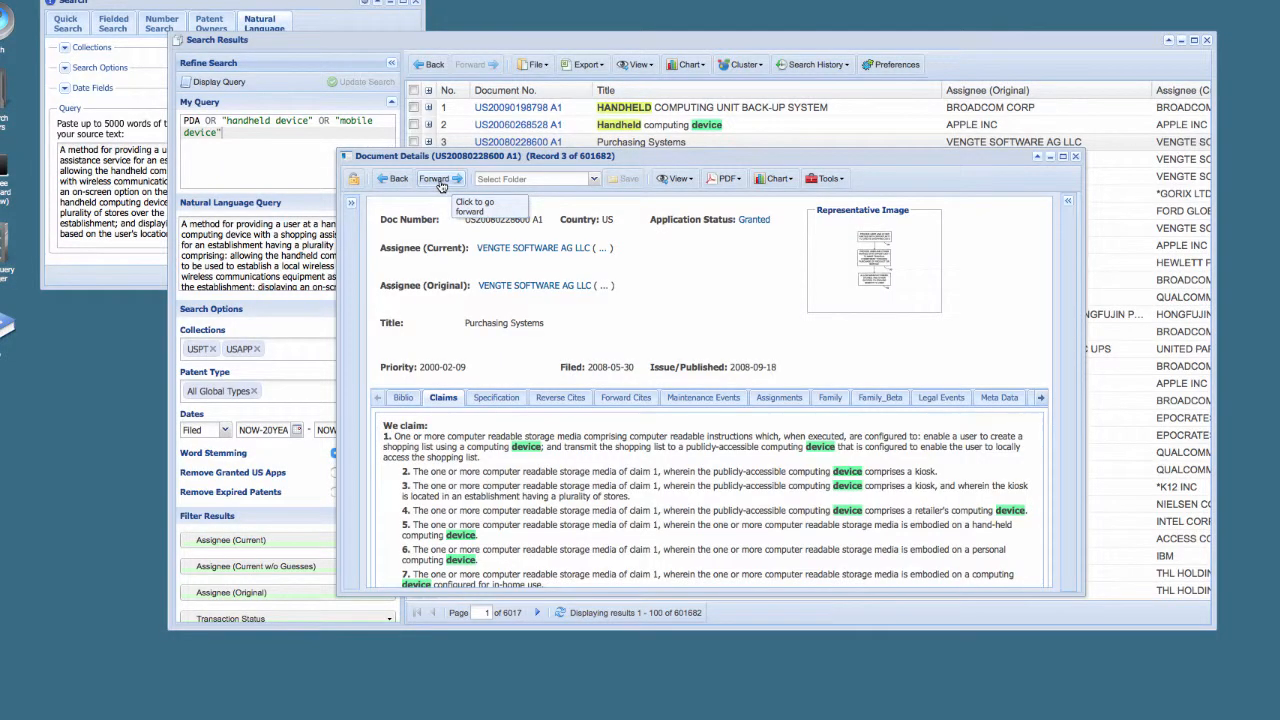
left_click(437, 180)
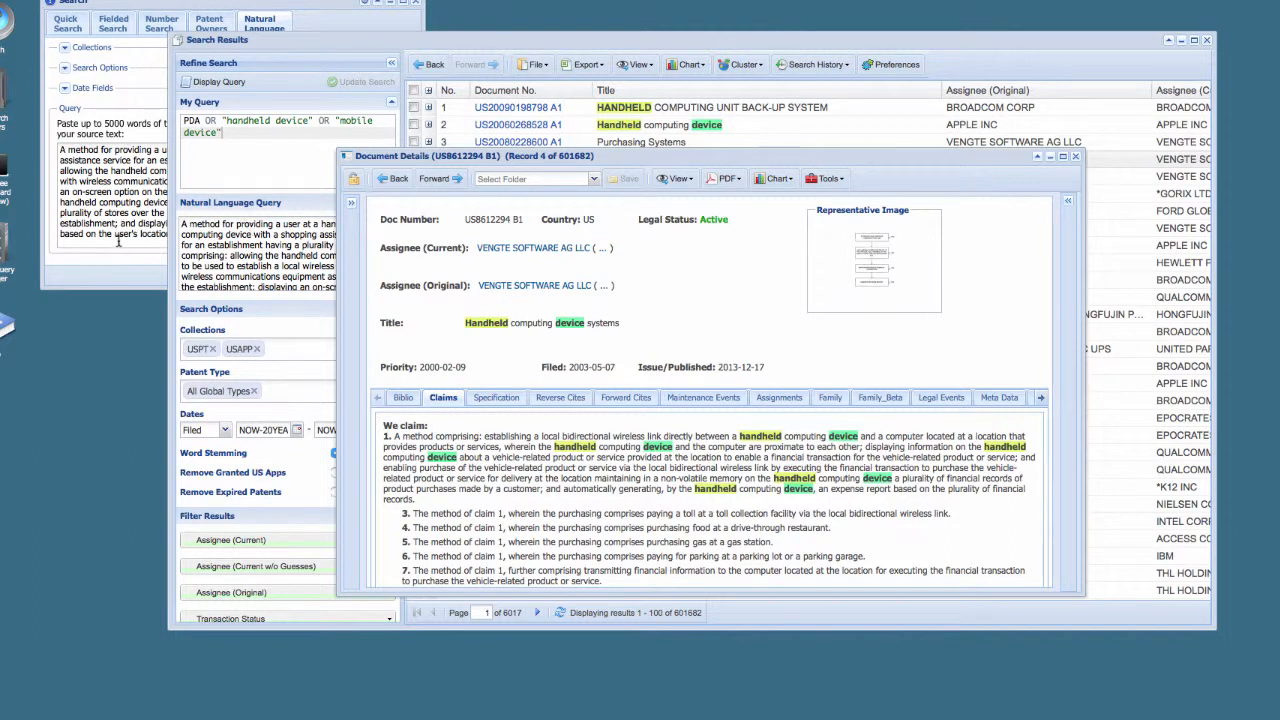
left_click(85, 196)
left_click(585, 41)
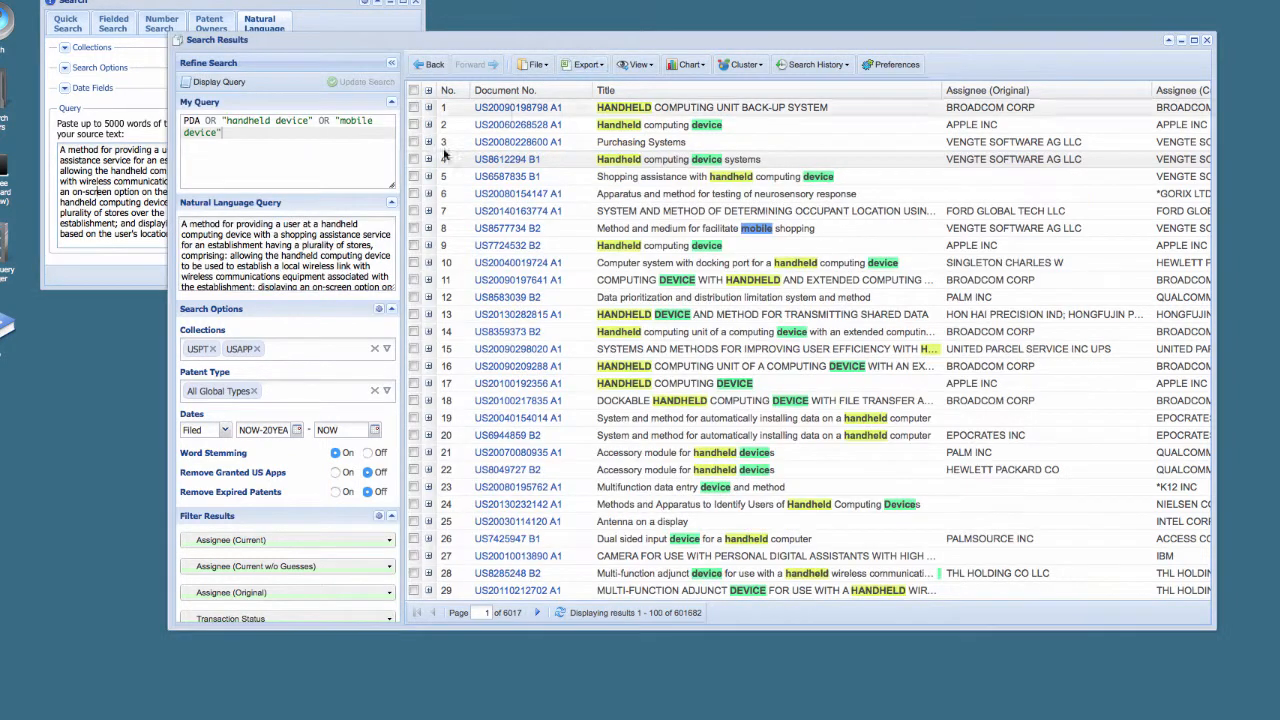